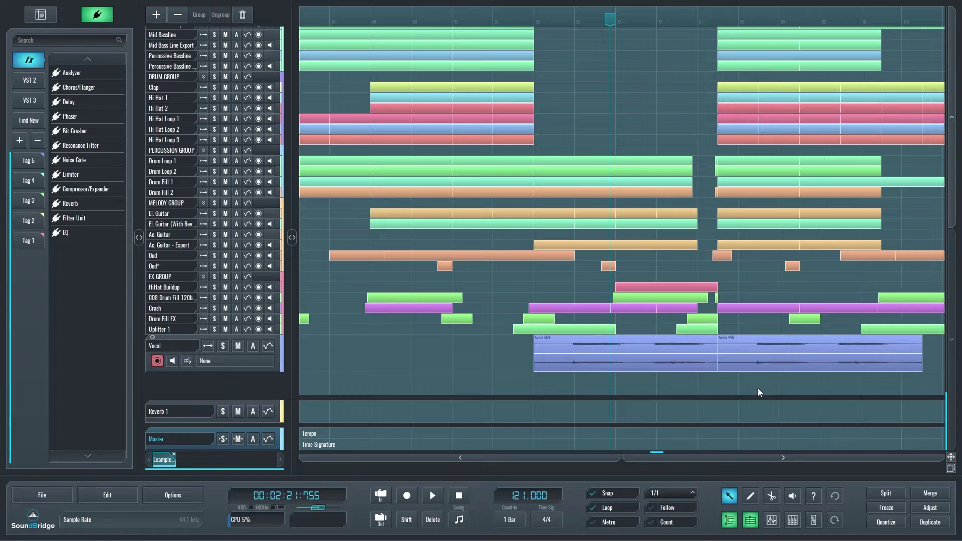
Slide Audio 449 left over the end of Audio 304 and drag its top edge into a crossfade
{"action": "left_click", "coordinate": [836, 360]}
{"action": "left_click_drag", "start_coordinate": [771, 360], "coordinate": [720, 364]}
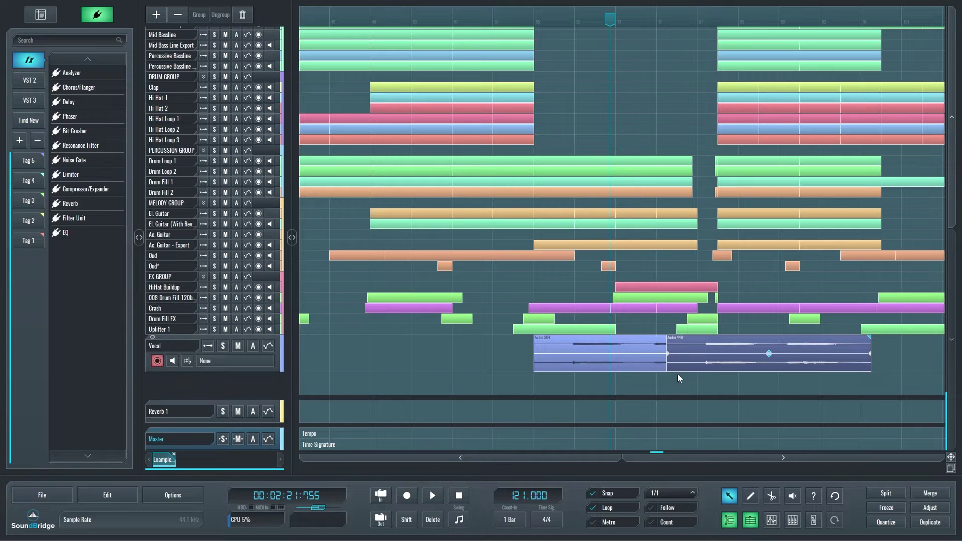
{"action": "mouse_move", "coordinate": [669, 339]}
{"action": "left_click_drag", "start_coordinate": [667, 342], "coordinate": [740, 339]}
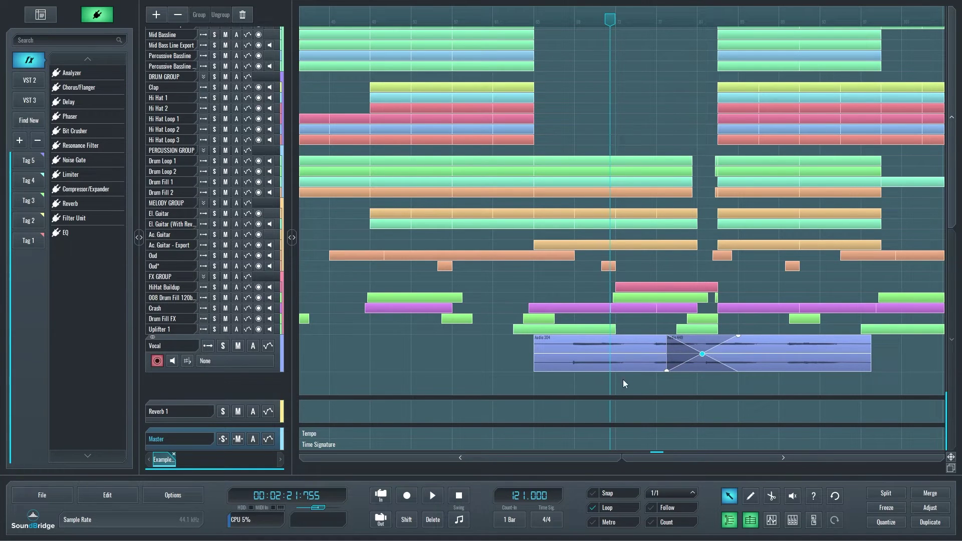
Give Audio 304 a short fade-in using the fade handle at its top-left corner
{"action": "left_click", "coordinate": [552, 363]}
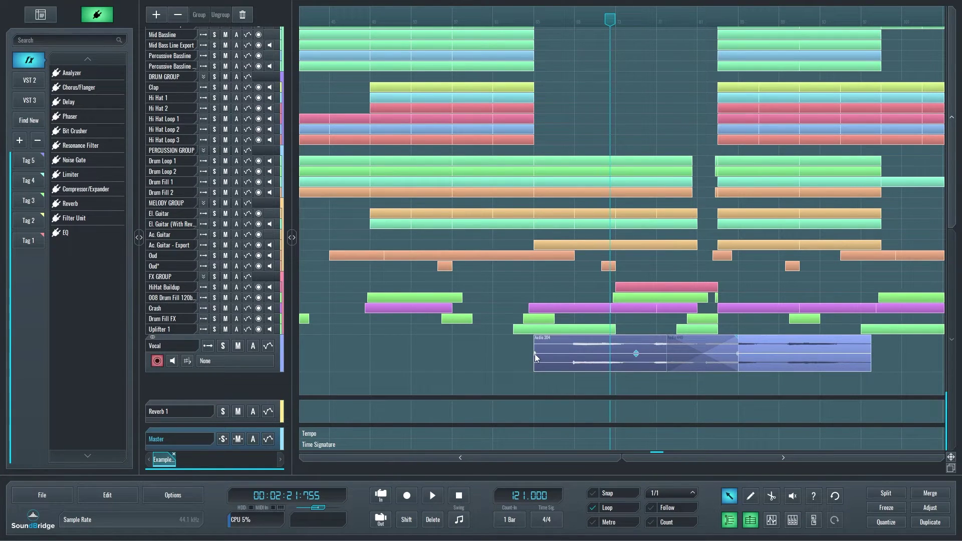
{"action": "left_click_drag", "start_coordinate": [535, 354], "coordinate": [565, 357]}
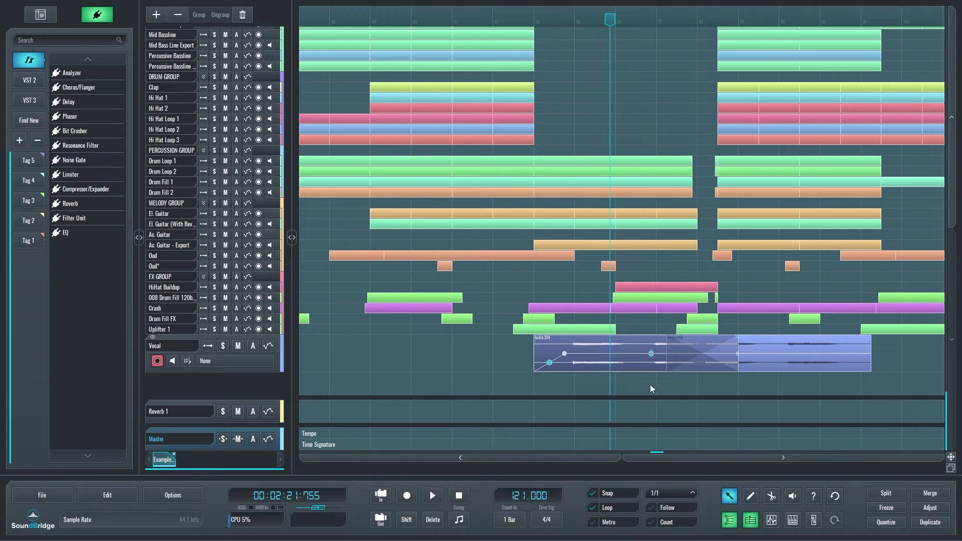
{"action": "left_click", "coordinate": [696, 365]}
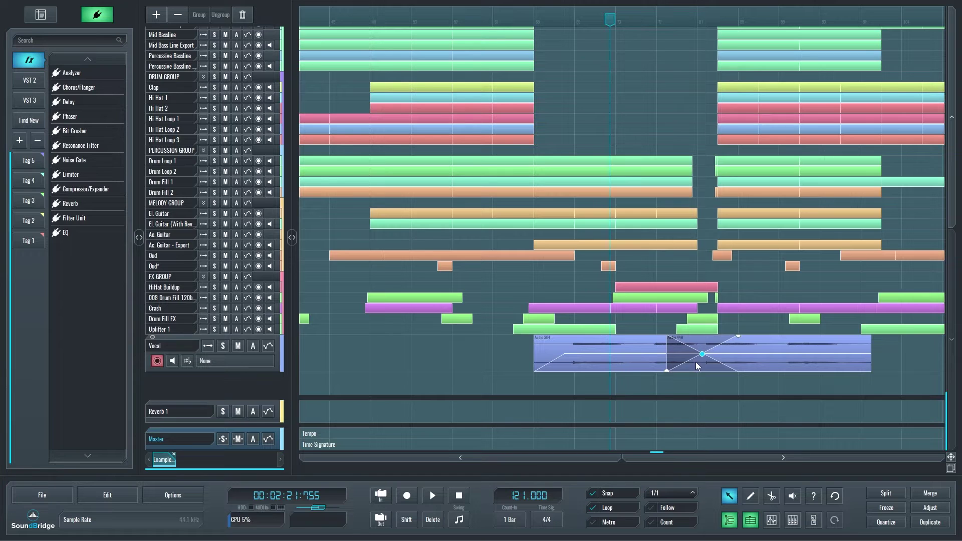
Reset the Audio 304–Audio 449 crossfade, then switch both fades to curved S-shapes
{"action": "left_click_drag", "start_coordinate": [702, 353], "coordinate": [726, 365]}
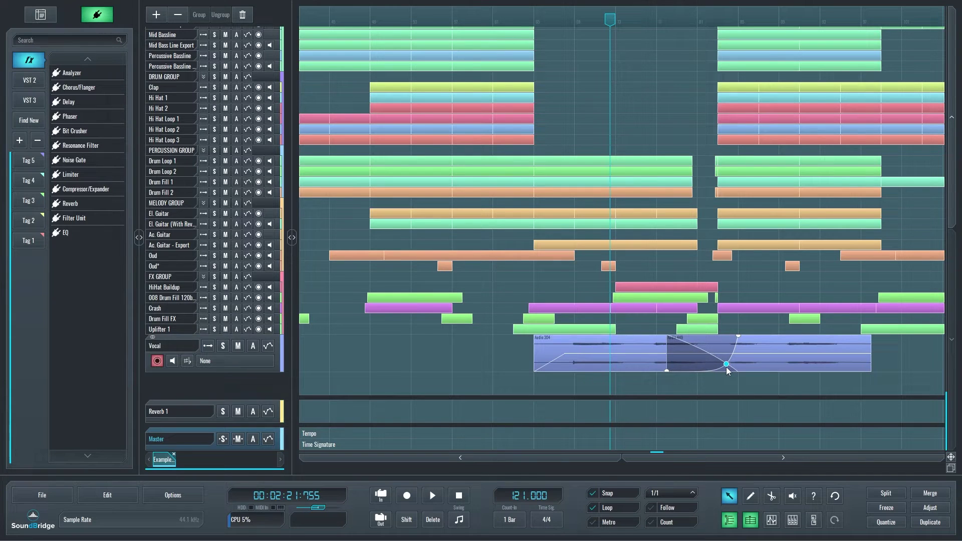
{"action": "double_click", "coordinate": [726, 364]}
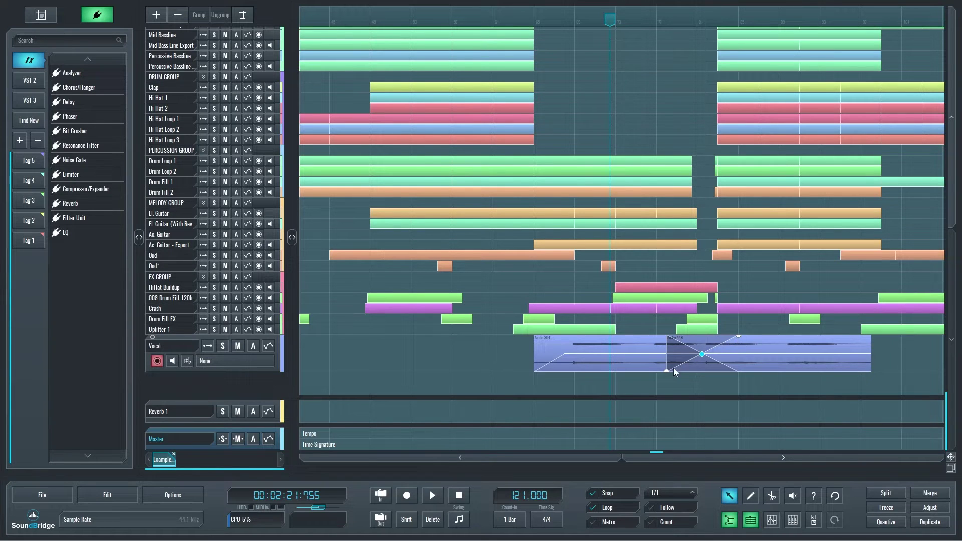
{"action": "left_click", "coordinate": [665, 371]}
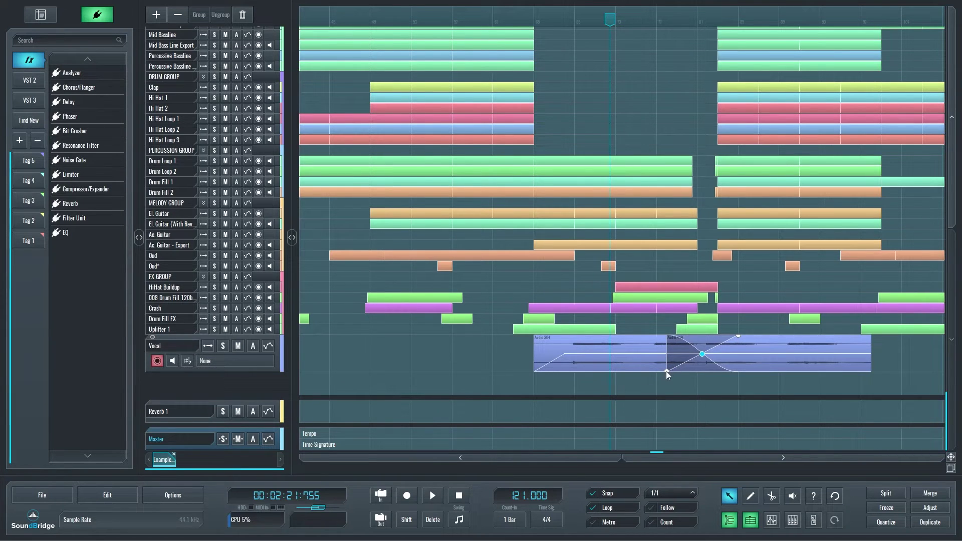
{"action": "left_click", "coordinate": [739, 336]}
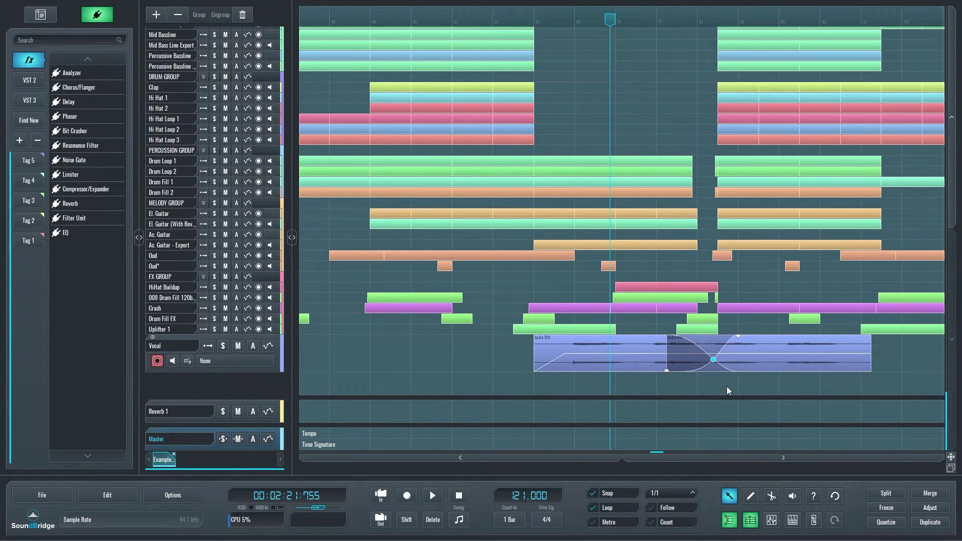
{"action": "scroll", "coordinate": [744, 389], "scroll_direction": "down", "scroll_amount": 3}
Place Audio 205 after Audio 449, crossfade the two clips, and adjust the curve point
{"action": "left_click_drag", "start_coordinate": [404, 365], "coordinate": [730, 364]}
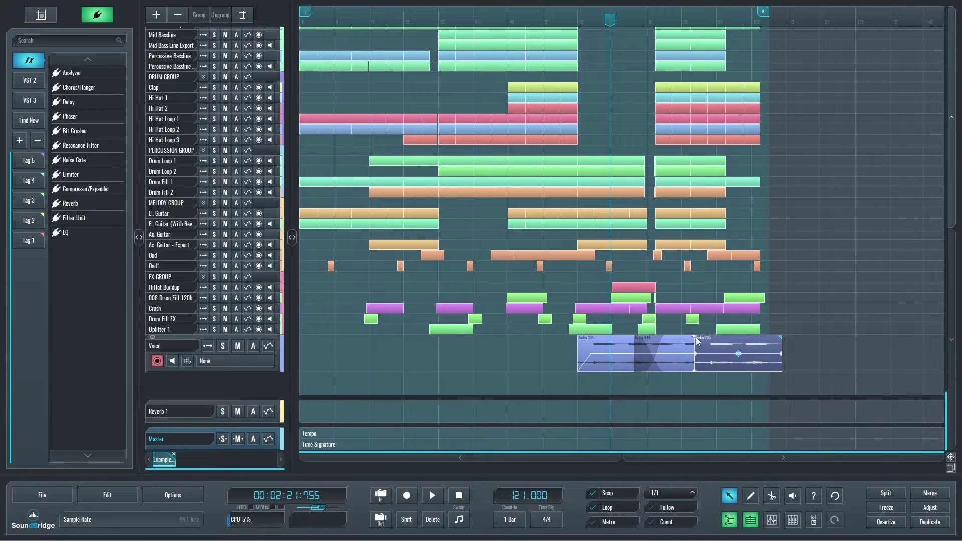
{"action": "left_click_drag", "start_coordinate": [696, 336], "coordinate": [721, 336]}
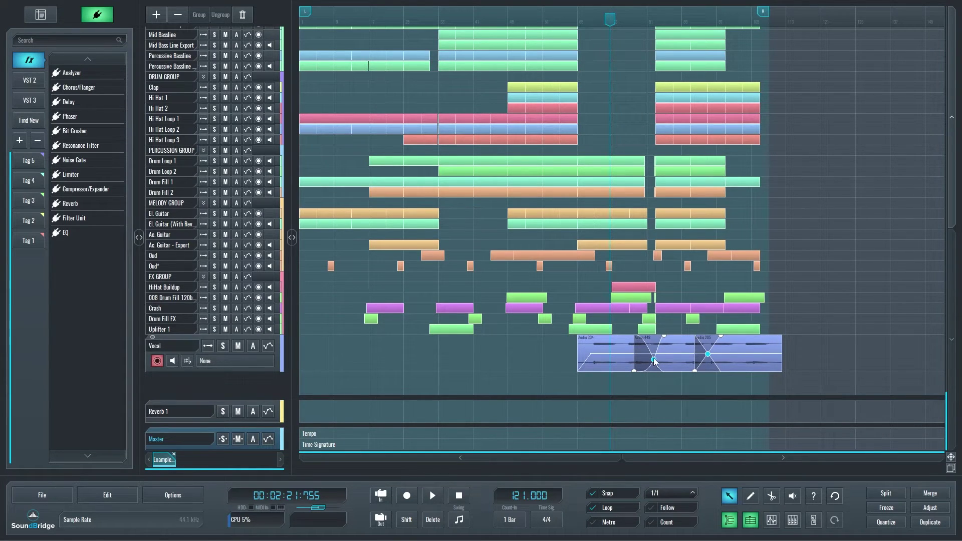
{"action": "left_click_drag", "start_coordinate": [655, 361], "coordinate": [649, 354]}
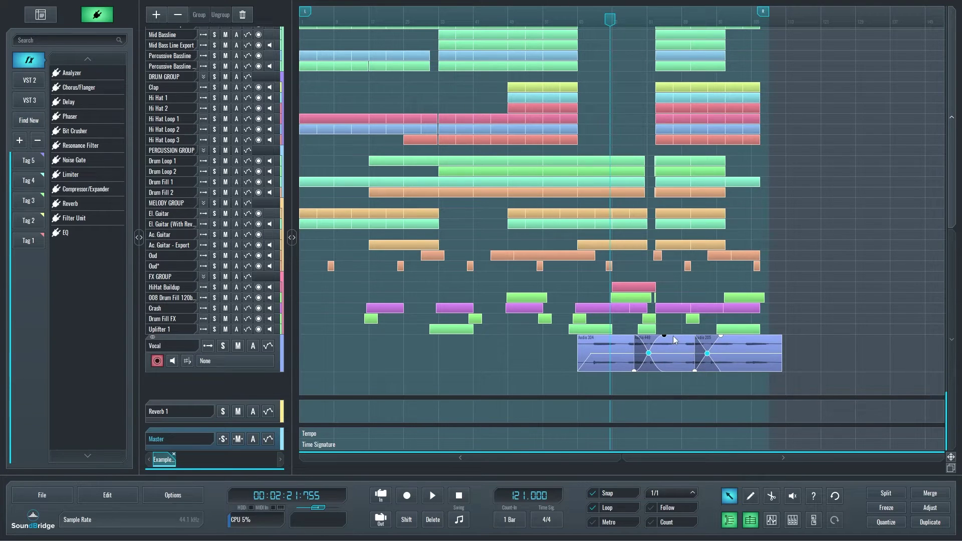
{"action": "left_click", "coordinate": [654, 370]}
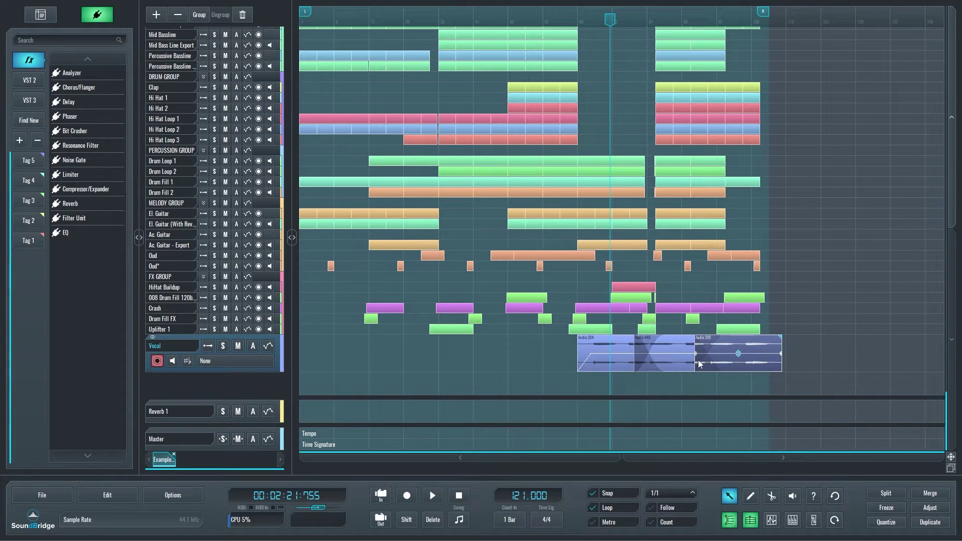
Shorten Audio 205, move Audio 304 right and Audio 449 left to tighten the crossfades
{"action": "left_click_drag", "start_coordinate": [701, 364], "coordinate": [697, 364]}
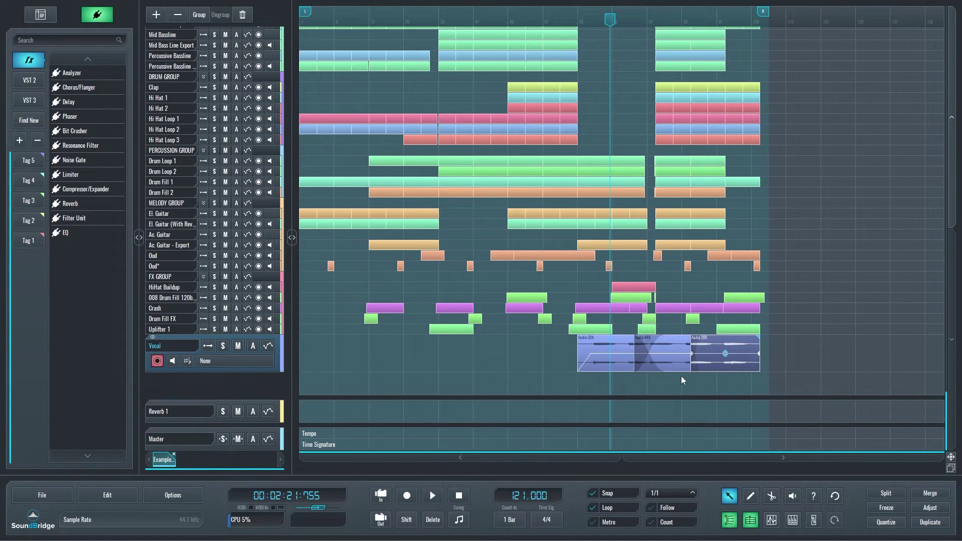
{"action": "left_click_drag", "start_coordinate": [693, 336], "coordinate": [703, 361]}
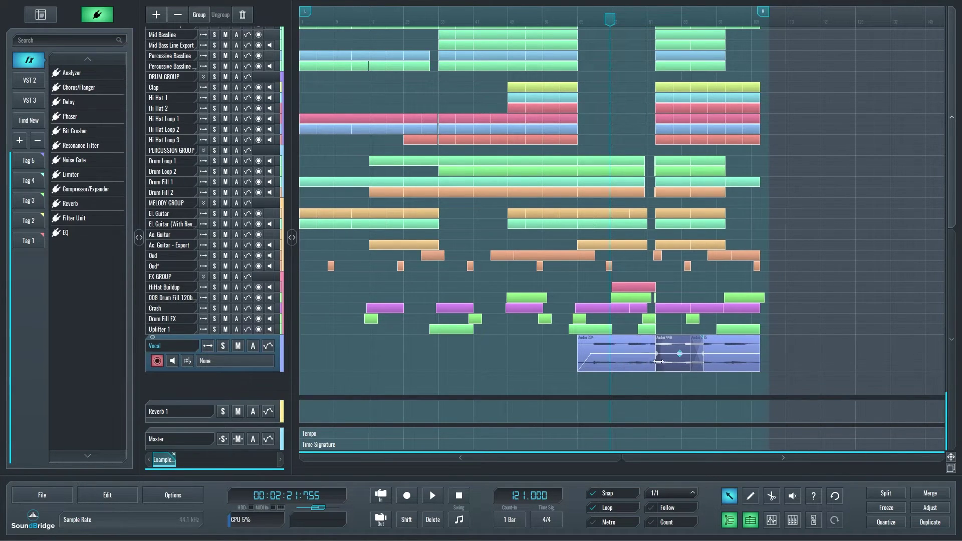
{"action": "left_click_drag", "start_coordinate": [638, 367], "coordinate": [698, 368]}
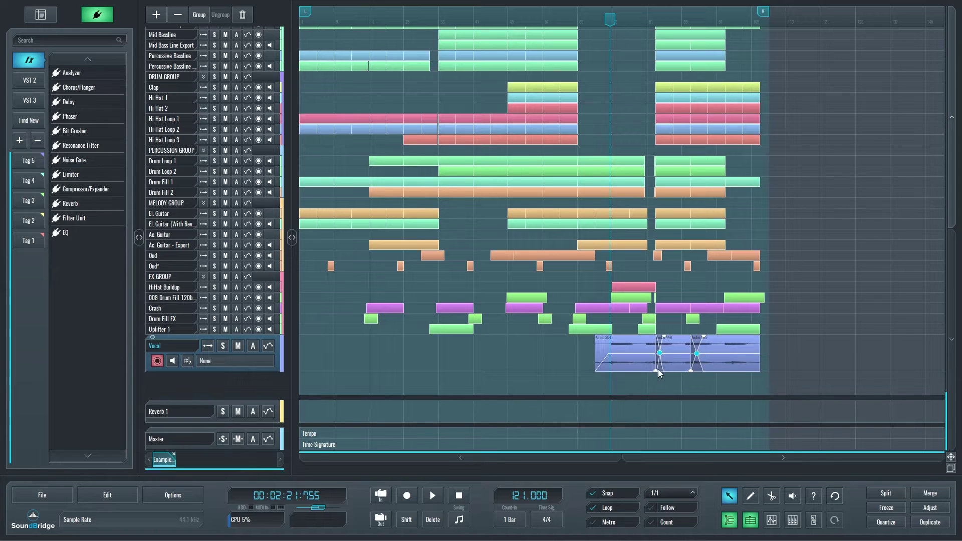
{"action": "mouse_move", "coordinate": [661, 370]}
{"action": "left_mouse_down"}
{"action": "mouse_move", "coordinate": [640, 367]}
{"action": "mouse_move", "coordinate": [690, 369]}
{"action": "mouse_move", "coordinate": [665, 367]}
{"action": "left_mouse_up"}
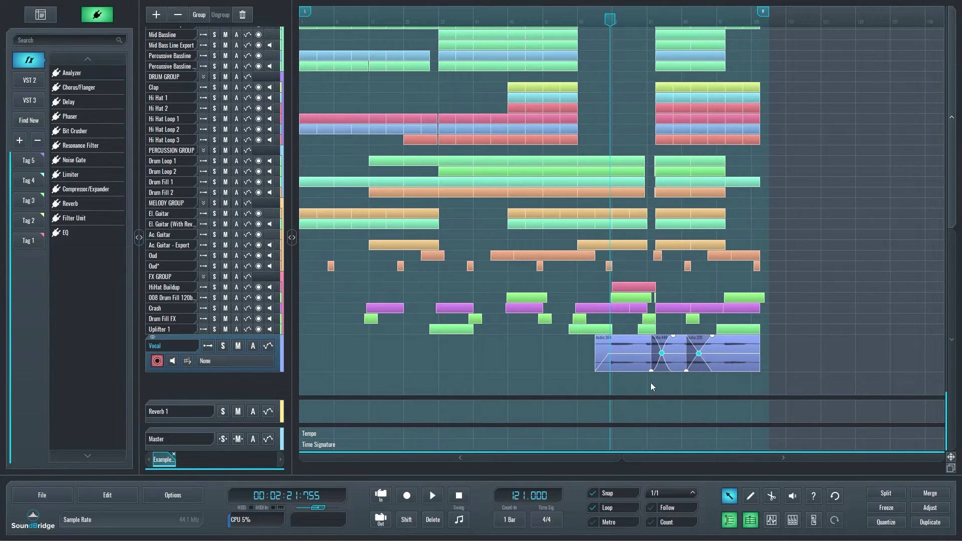
{"action": "left_click", "coordinate": [663, 376]}
{"action": "left_click_drag", "start_coordinate": [754, 387], "coordinate": [573, 344]}
{"action": "left_click", "coordinate": [559, 349]}
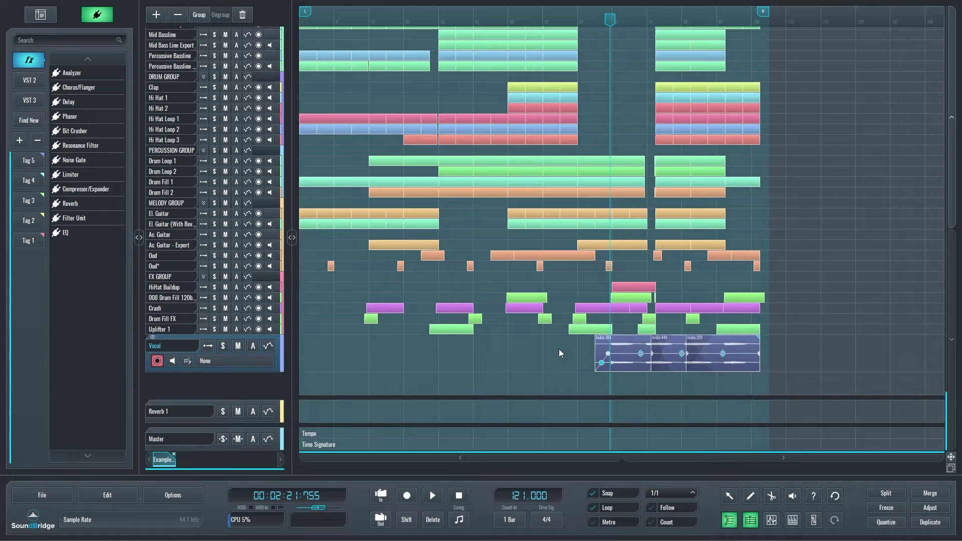
{"action": "left_click", "coordinate": [686, 387]}
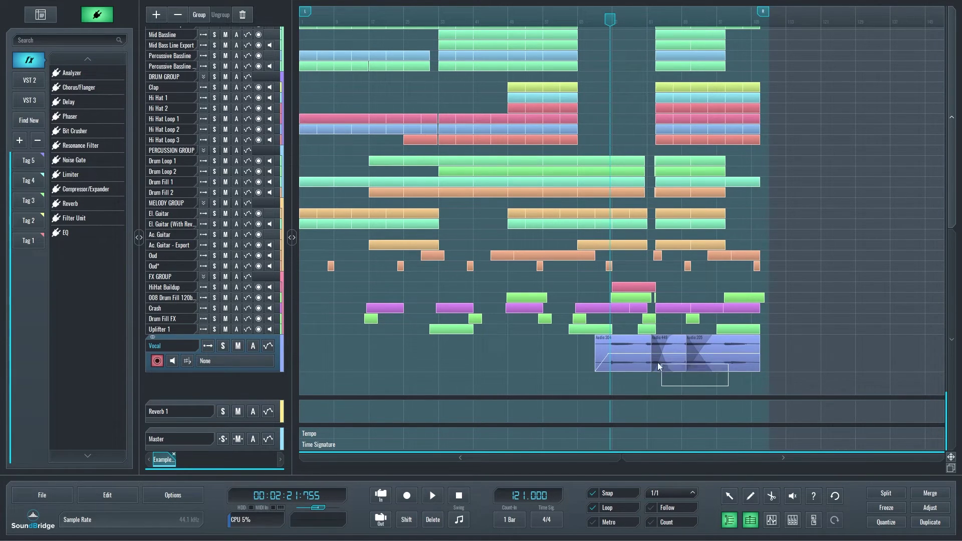
{"action": "left_click", "coordinate": [611, 347]}
{"action": "left_click_drag", "start_coordinate": [661, 354], "coordinate": [658, 341]}
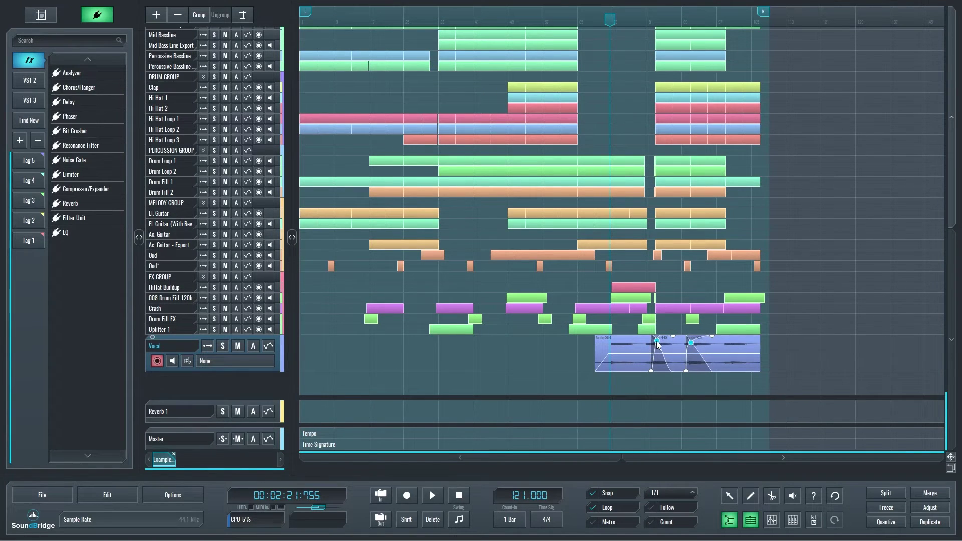
{"action": "key", "text": "ctrl+z"}
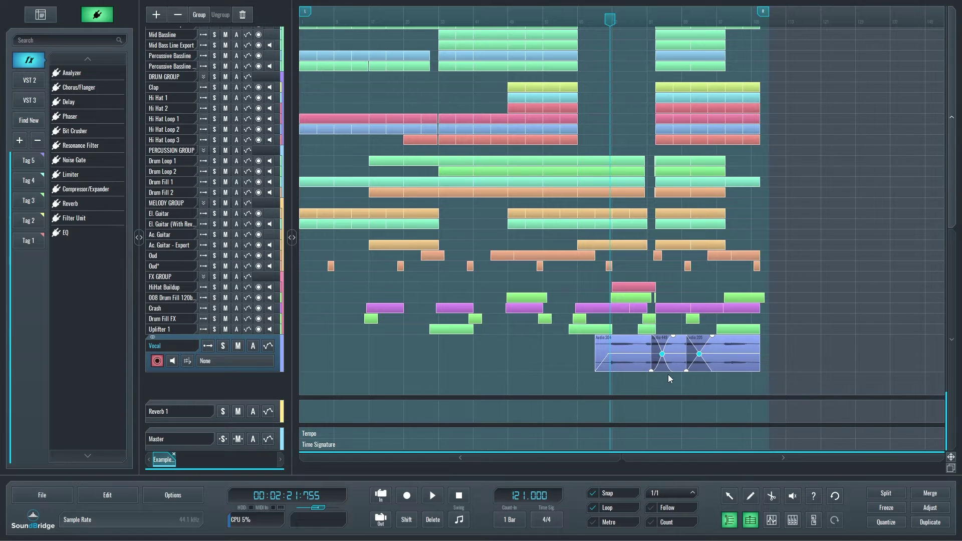
Merge the three selected vocal clips into the single clip Vocal 460
{"action": "mouse_move", "coordinate": [602, 362]}
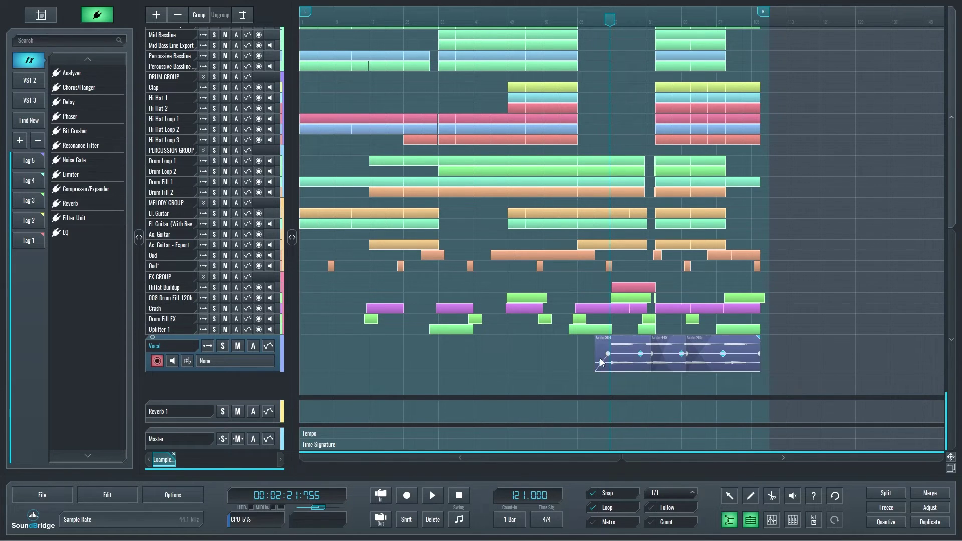
{"action": "left_click", "coordinate": [930, 493]}
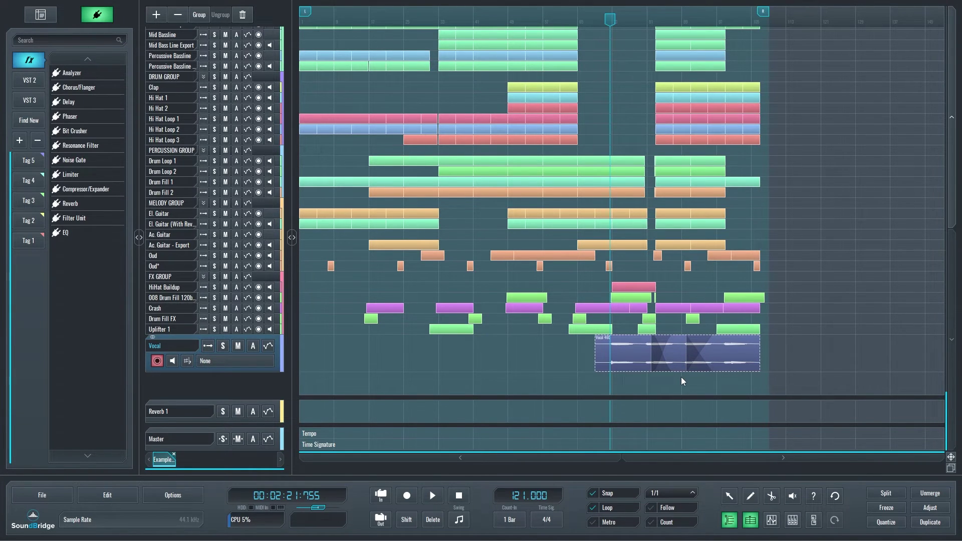
Open the merged clip's editor, trim and duplicate a vocal piece, testing pitch 20.00 then resetting
{"action": "double_click", "coordinate": [690, 359]}
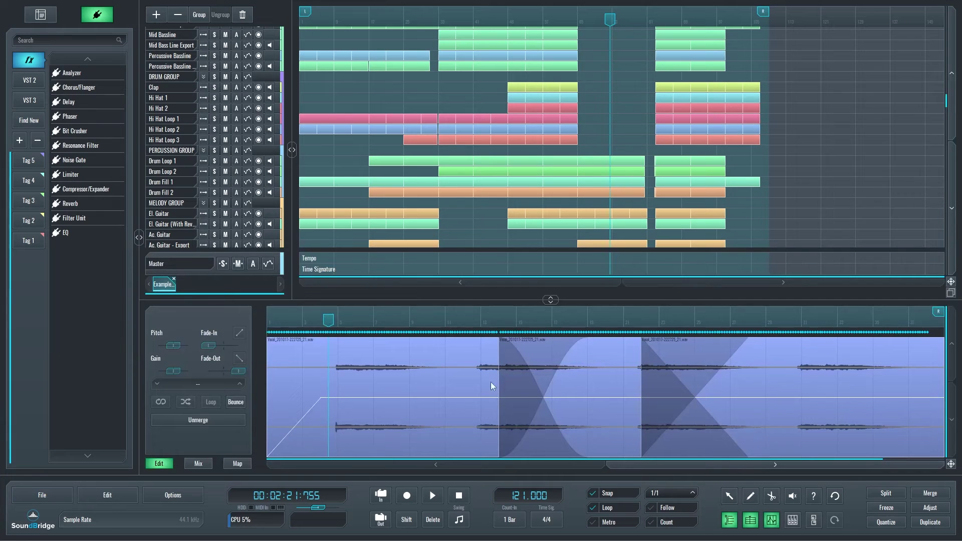
{"action": "left_click", "coordinate": [524, 401]}
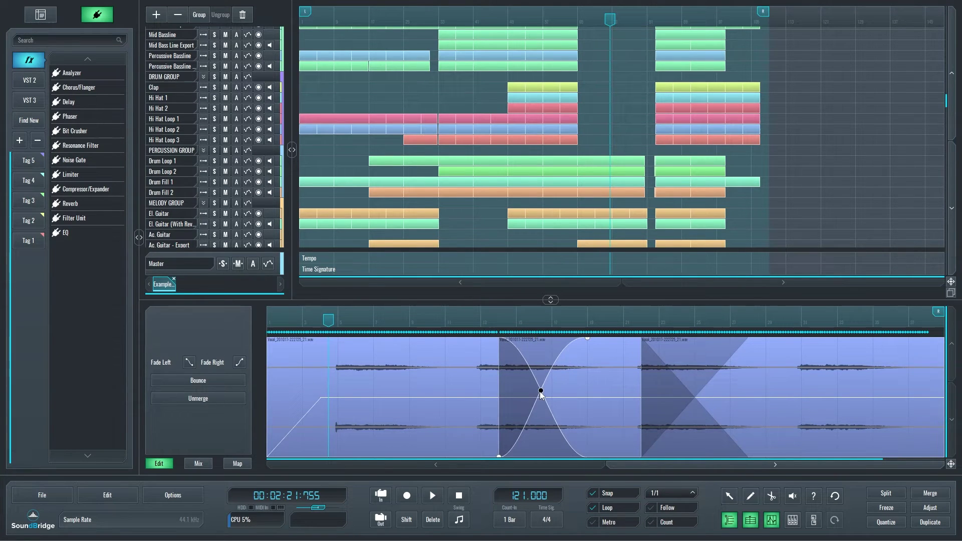
{"action": "left_click", "coordinate": [521, 428]}
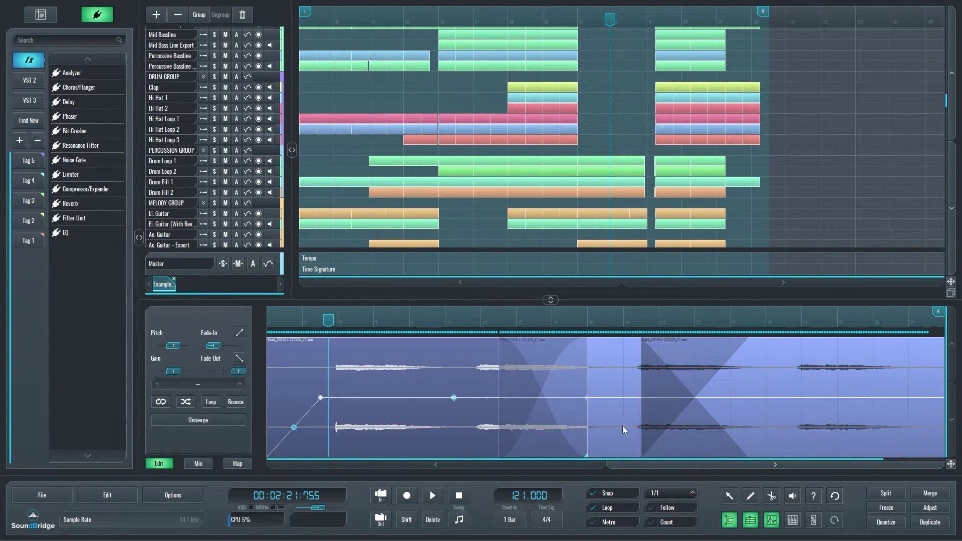
{"action": "scroll", "coordinate": [623, 427], "scroll_direction": "down", "scroll_amount": 3}
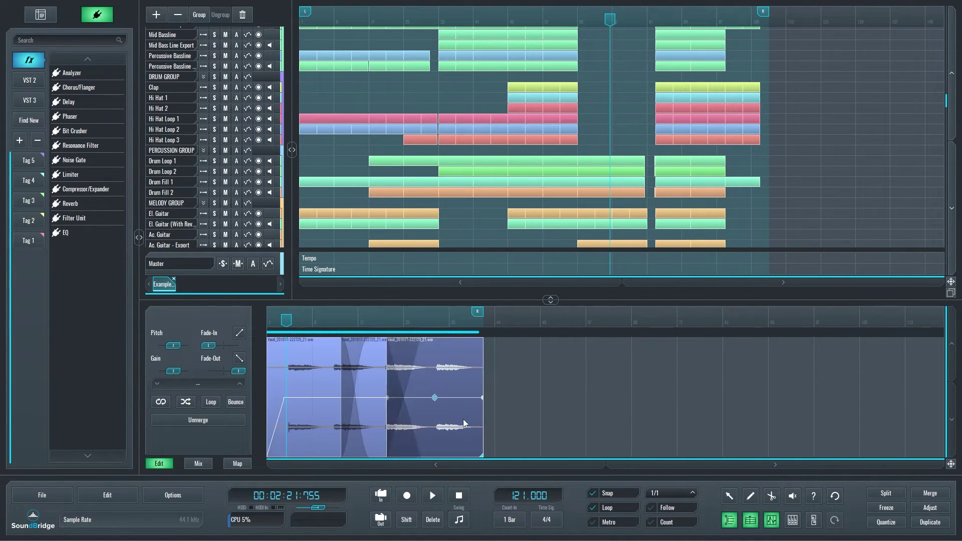
{"action": "left_click_drag", "start_coordinate": [481, 412], "coordinate": [446, 417]}
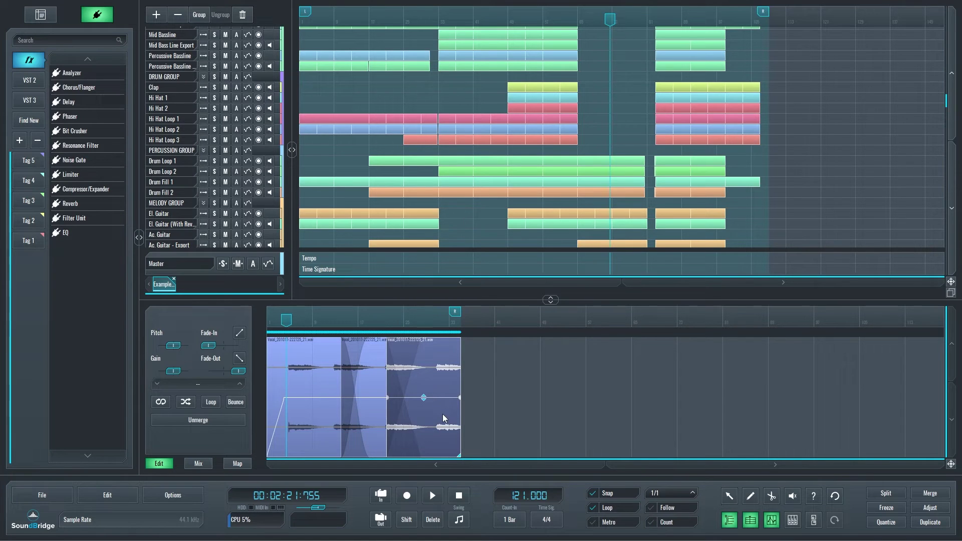
{"action": "key", "text": "ctrl+d"}
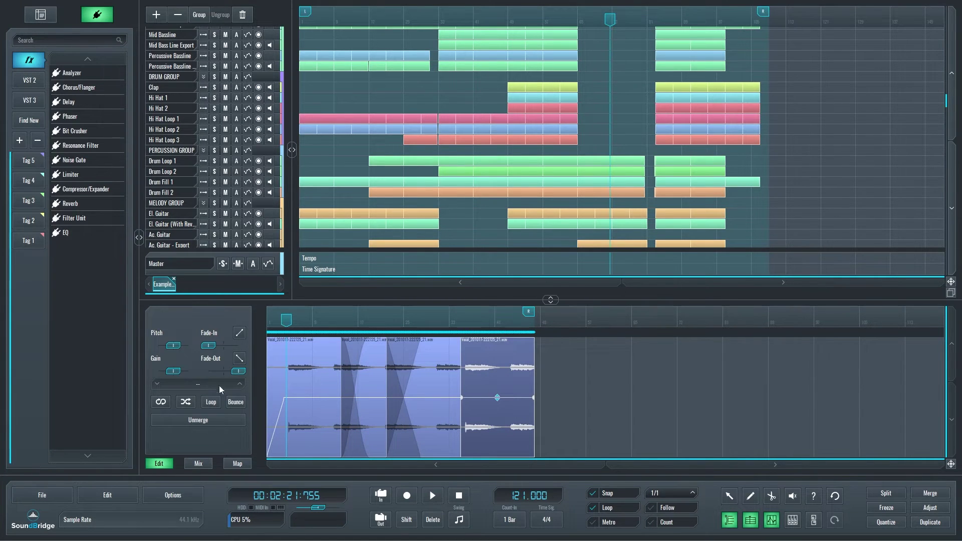
{"action": "left_click_drag", "start_coordinate": [174, 345], "coordinate": [186, 347]}
{"action": "double_click", "coordinate": [186, 346]}
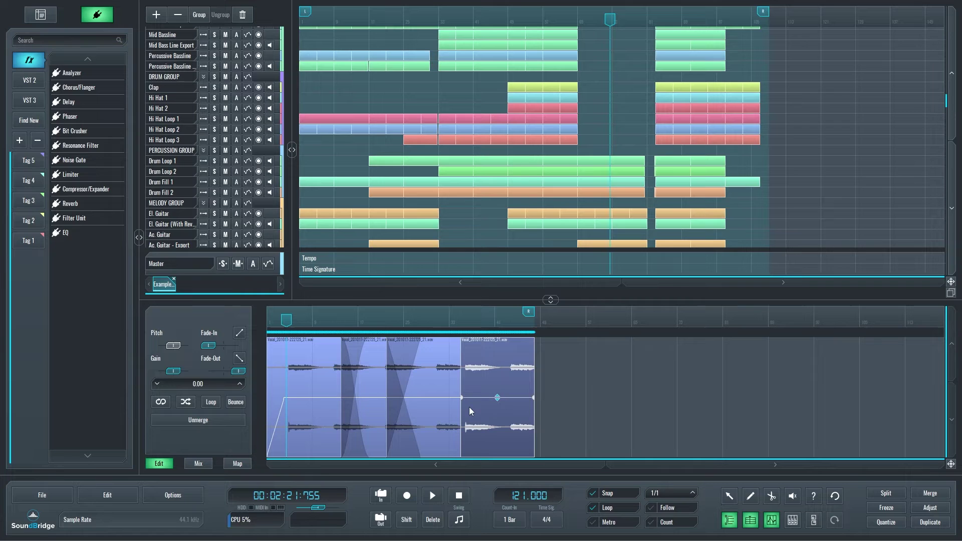
Rearrange the vocal copies into groups with gaps, duplicating one to crossfade with its neighbour
{"action": "left_click_drag", "start_coordinate": [507, 427], "coordinate": [495, 427]}
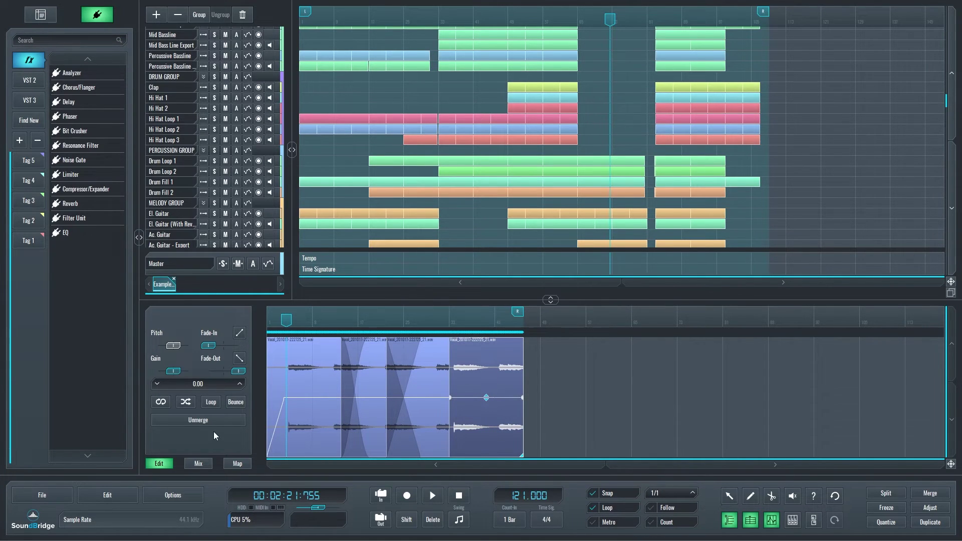
{"action": "mouse_move", "coordinate": [456, 437]}
{"action": "left_mouse_down"}
{"action": "mouse_move", "coordinate": [533, 418]}
{"action": "mouse_move", "coordinate": [553, 431]}
{"action": "left_mouse_up"}
{"action": "key", "text": "ctrl+d"}
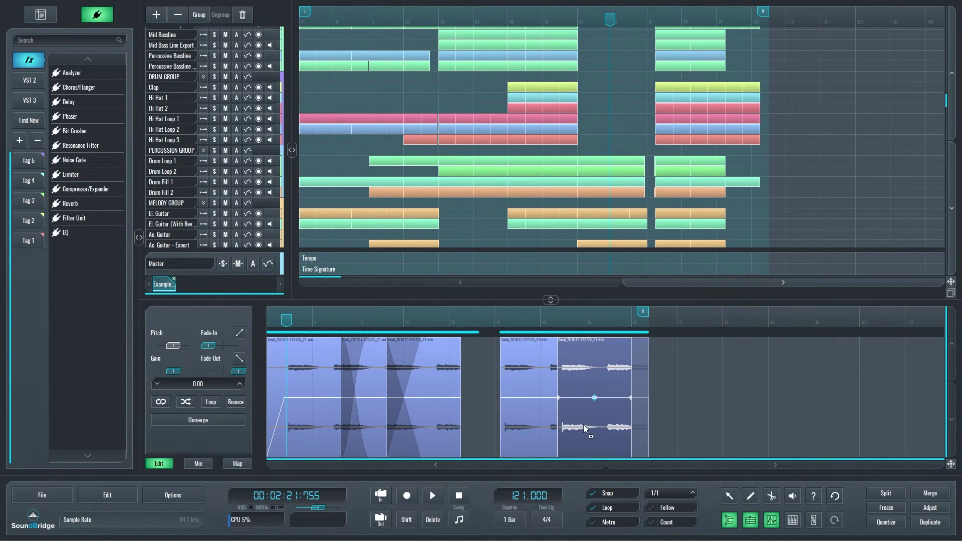
{"action": "left_click_drag", "start_coordinate": [585, 429], "coordinate": [718, 426]}
{"action": "left_click", "coordinate": [576, 343]}
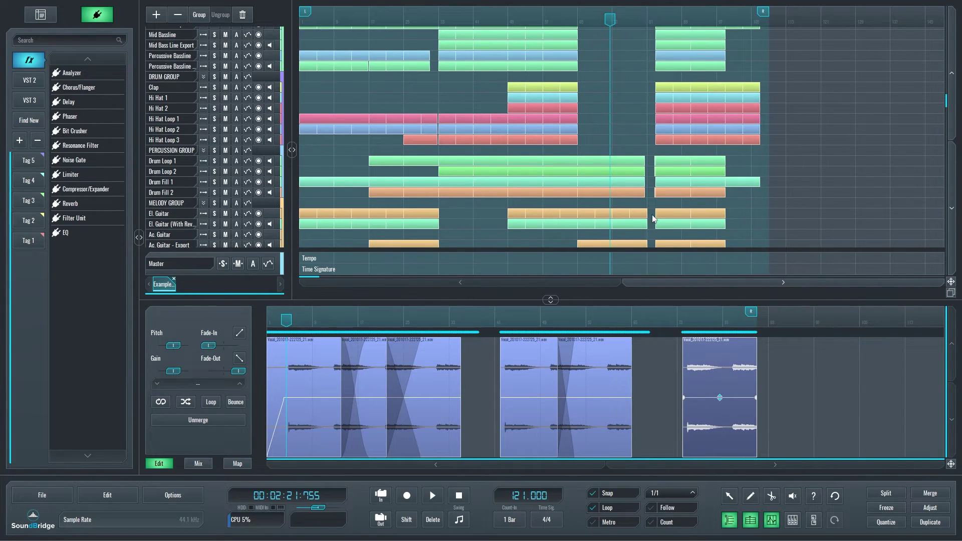
{"action": "scroll", "coordinate": [652, 185], "scroll_direction": "down", "scroll_amount": 6}
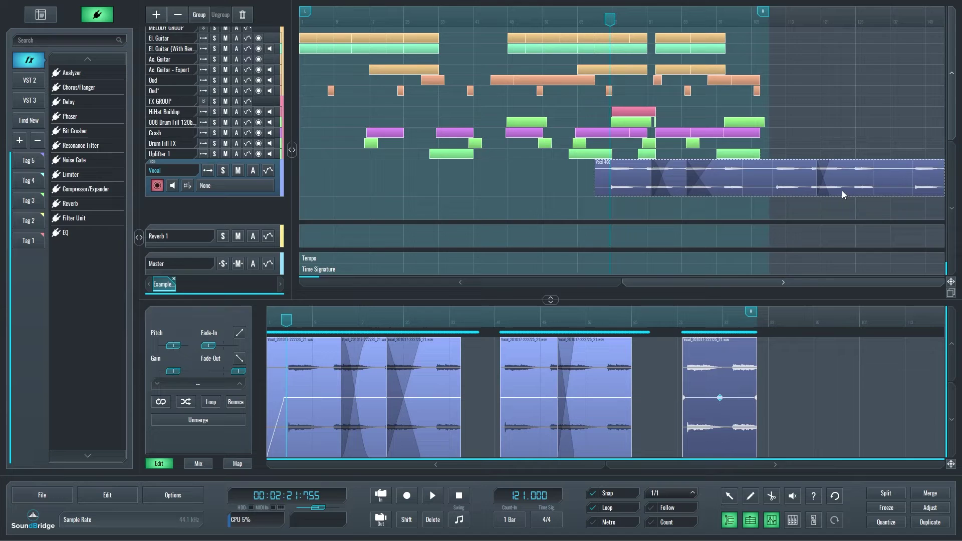
Select the merged Vocal block and unmerge it from the bottom-right toolbar
{"action": "scroll", "coordinate": [841, 193], "scroll_direction": "down", "scroll_amount": 2}
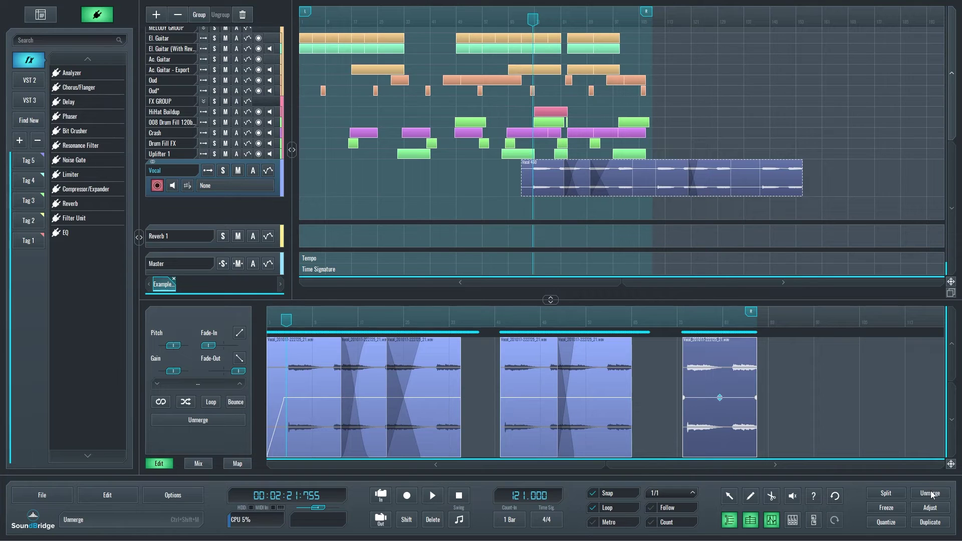
{"action": "left_click", "coordinate": [828, 170]}
{"action": "left_click", "coordinate": [704, 180]}
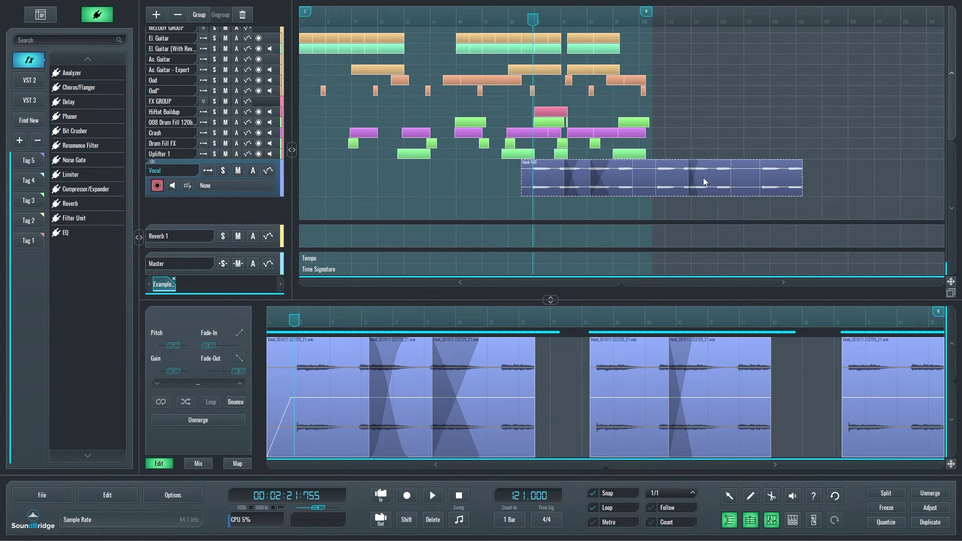
{"action": "left_click", "coordinate": [932, 493]}
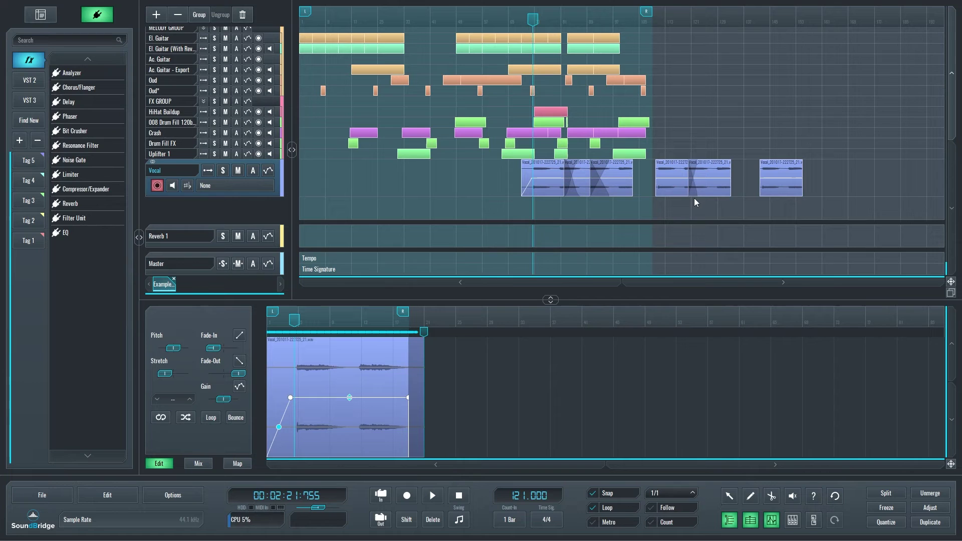
{"action": "double_click", "coordinate": [495, 213]}
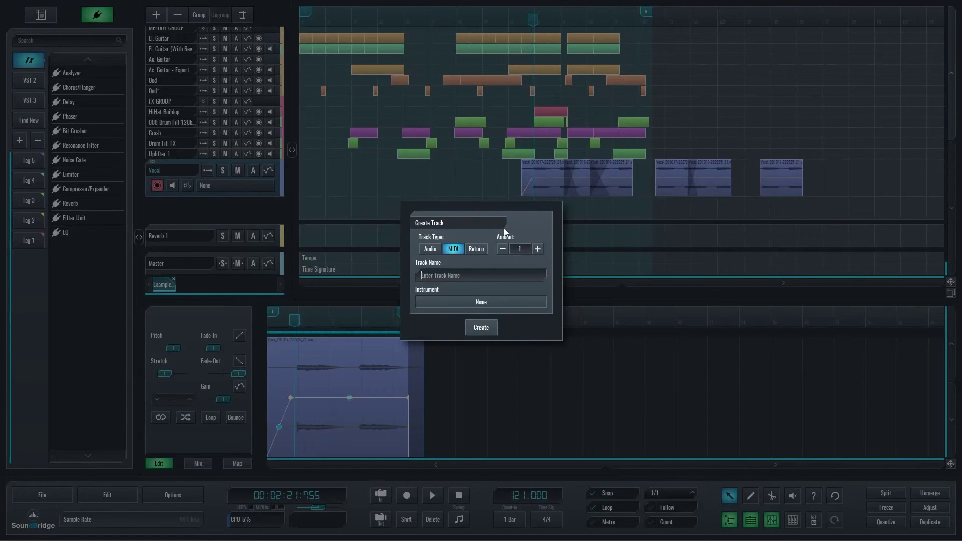
{"action": "left_click", "coordinate": [494, 303]}
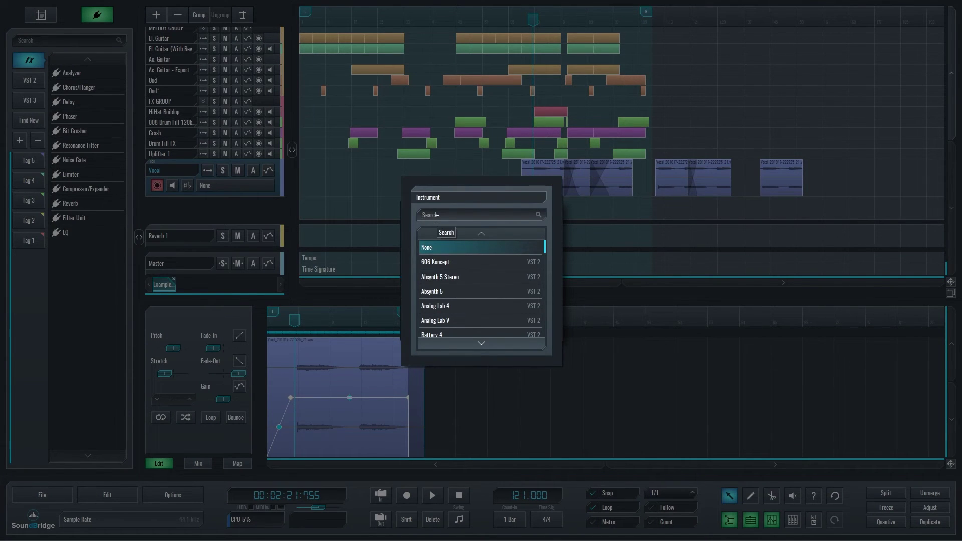
{"action": "type", "text": "SERUM"}
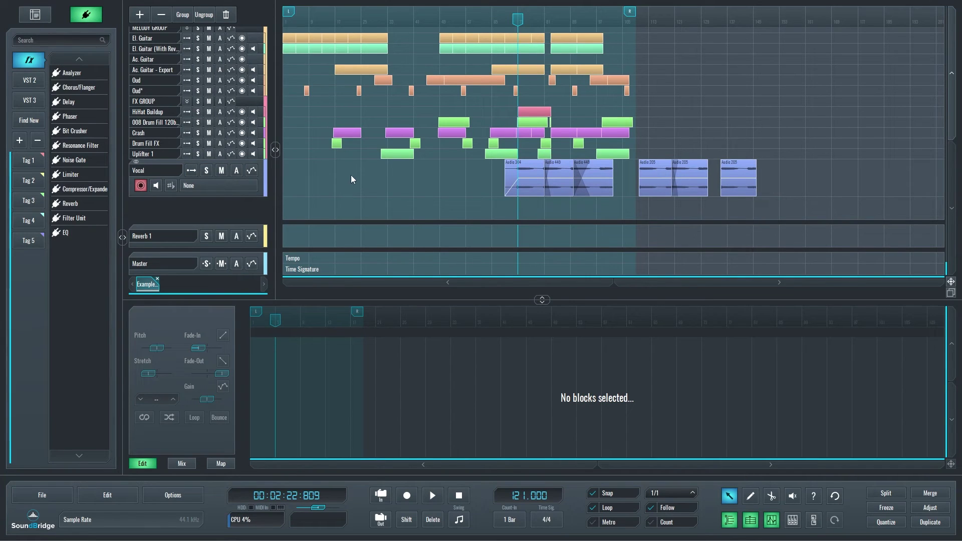
Show the file browser's Recent list and open Creative Cloud Files from Dir. 2
{"action": "left_click", "coordinate": [35, 14]}
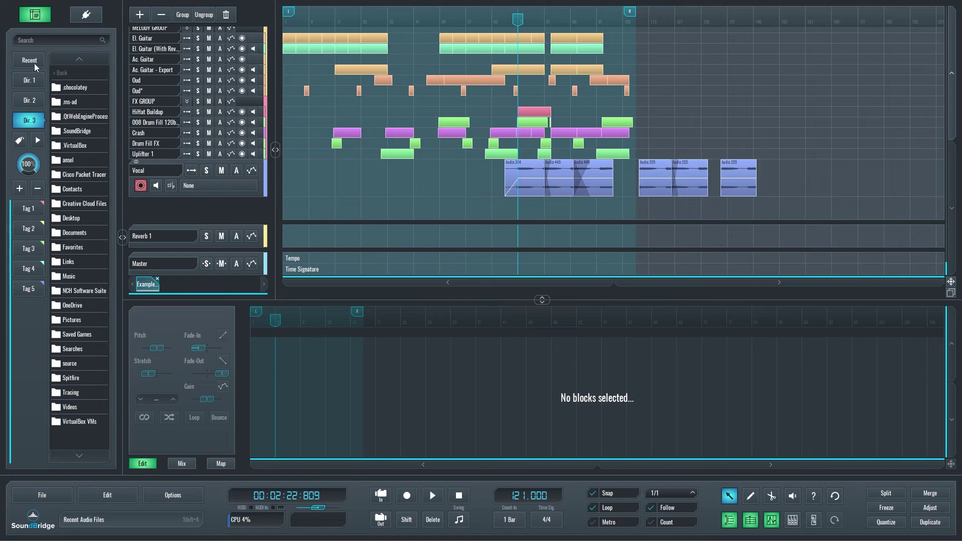
{"action": "left_click", "coordinate": [34, 63]}
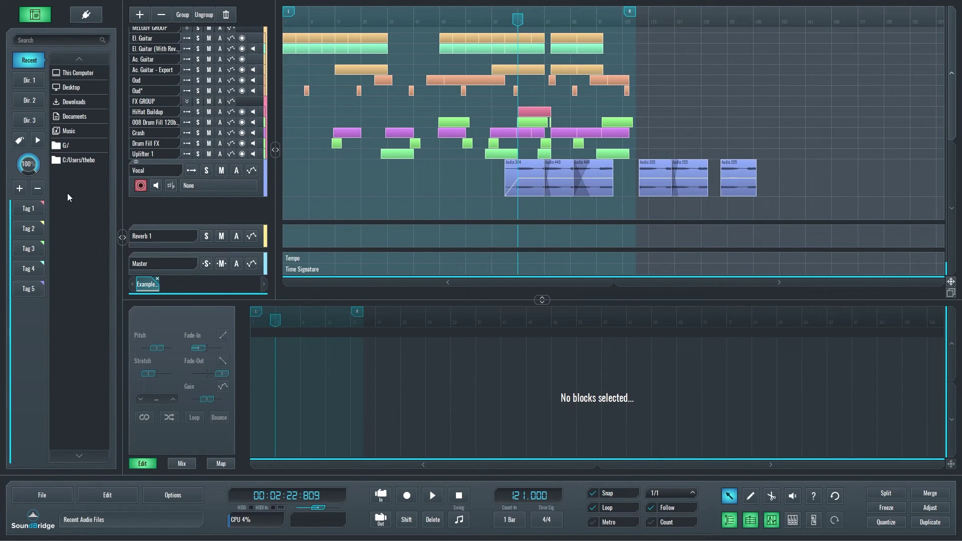
{"action": "left_click", "coordinate": [29, 102]}
{"action": "double_click", "coordinate": [64, 118]}
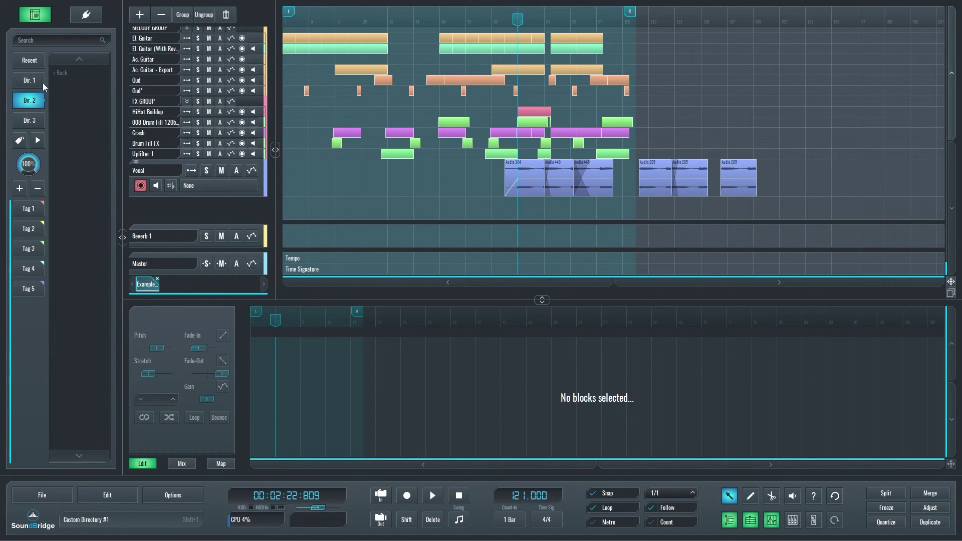
{"action": "left_click", "coordinate": [30, 60]}
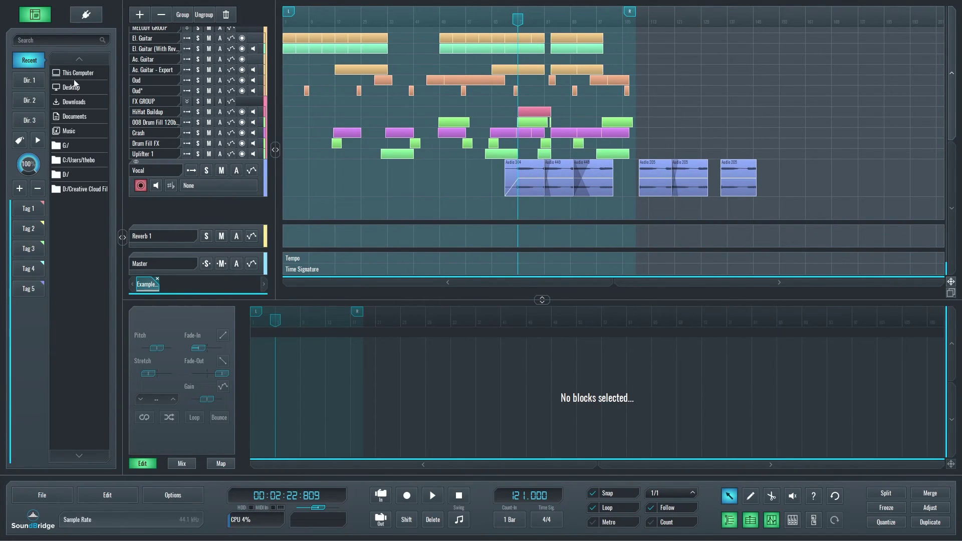
Open the Cisco Packet Tracer 8.2.0 folder from Dir. 3 and return to Recent
{"action": "left_click", "coordinate": [29, 120]}
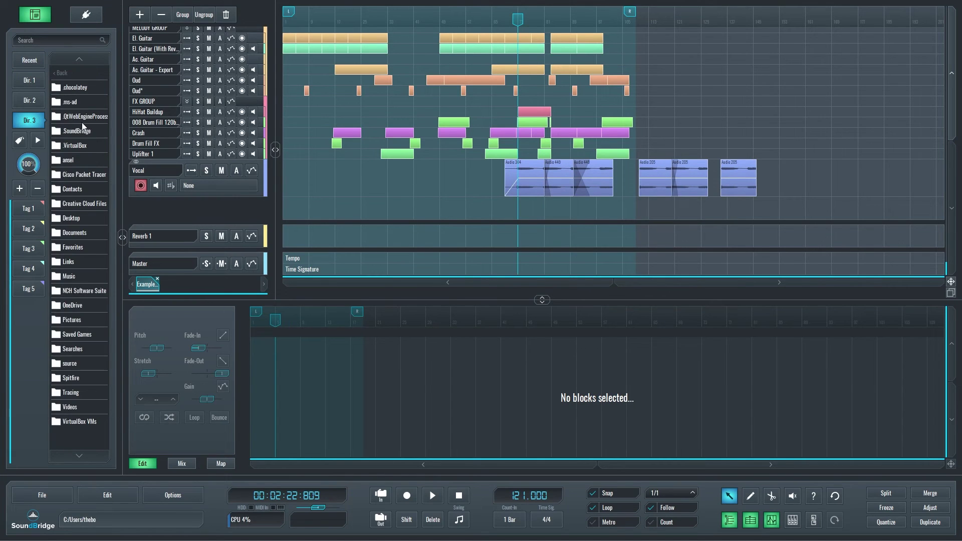
{"action": "double_click", "coordinate": [86, 176]}
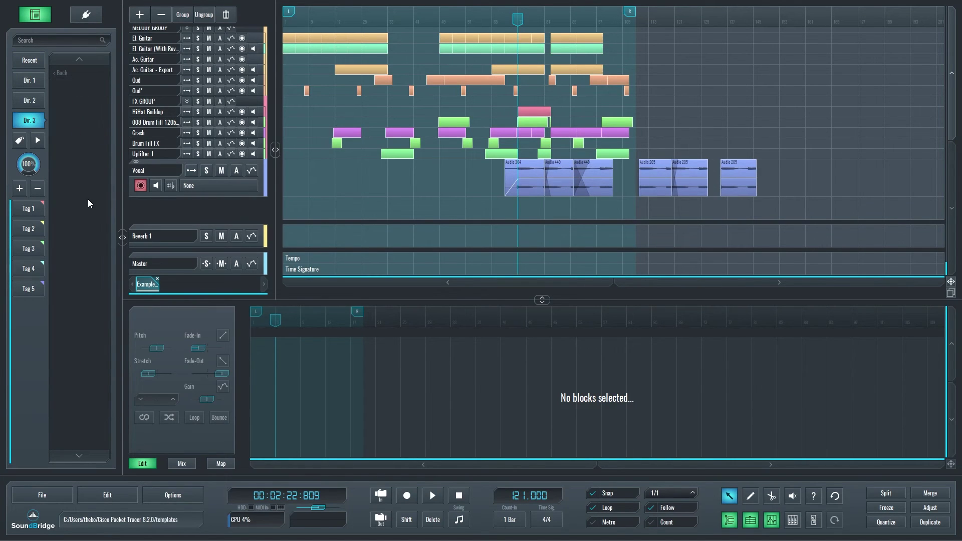
{"action": "left_click", "coordinate": [31, 62]}
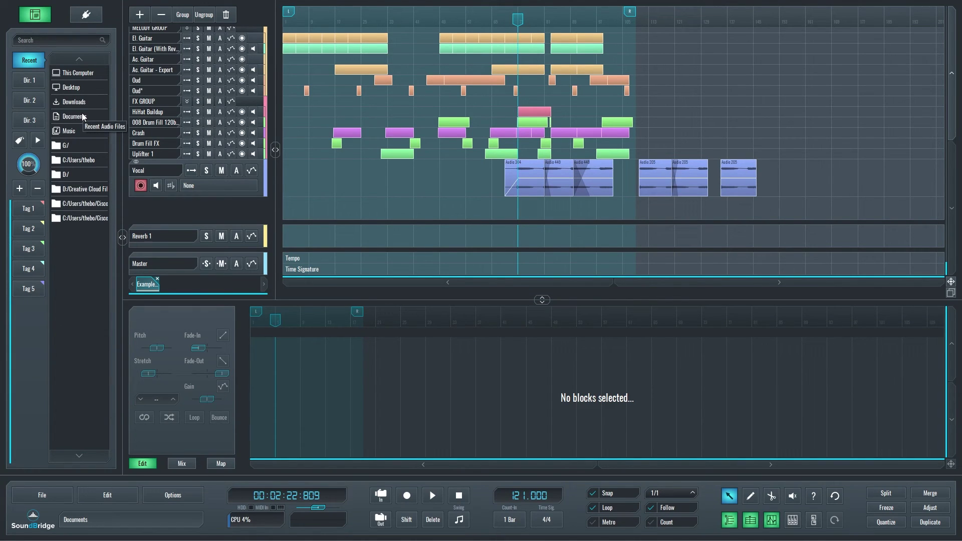
Browse the drives under This Computer and the Desktop folder from the Recent list
{"action": "left_click", "coordinate": [76, 77]}
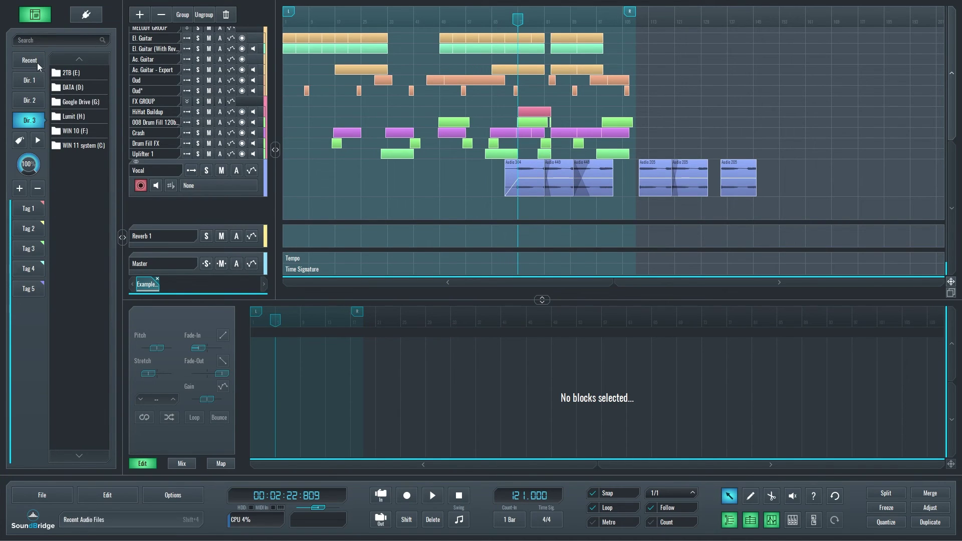
{"action": "left_click", "coordinate": [29, 60]}
{"action": "left_click", "coordinate": [72, 86]}
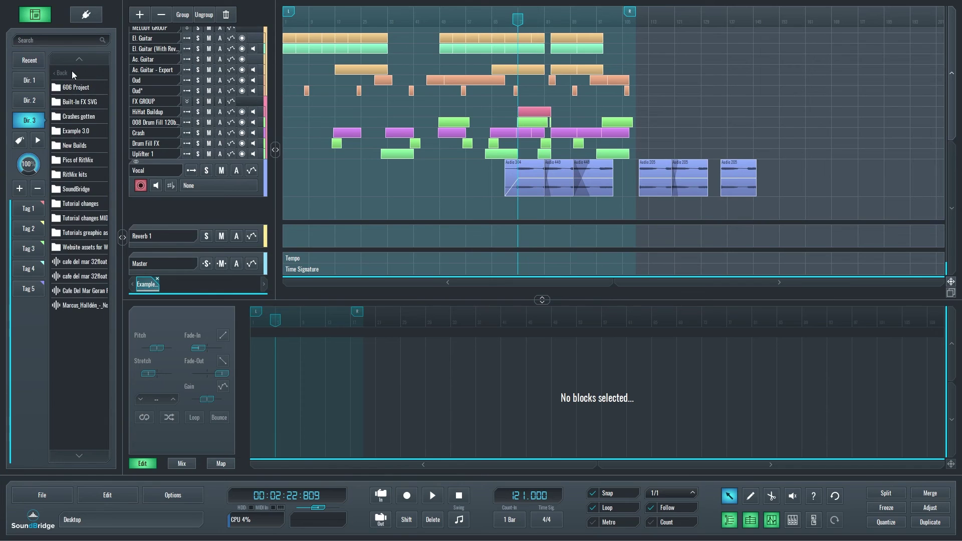
{"action": "left_click", "coordinate": [72, 73]}
{"action": "left_click", "coordinate": [33, 66]}
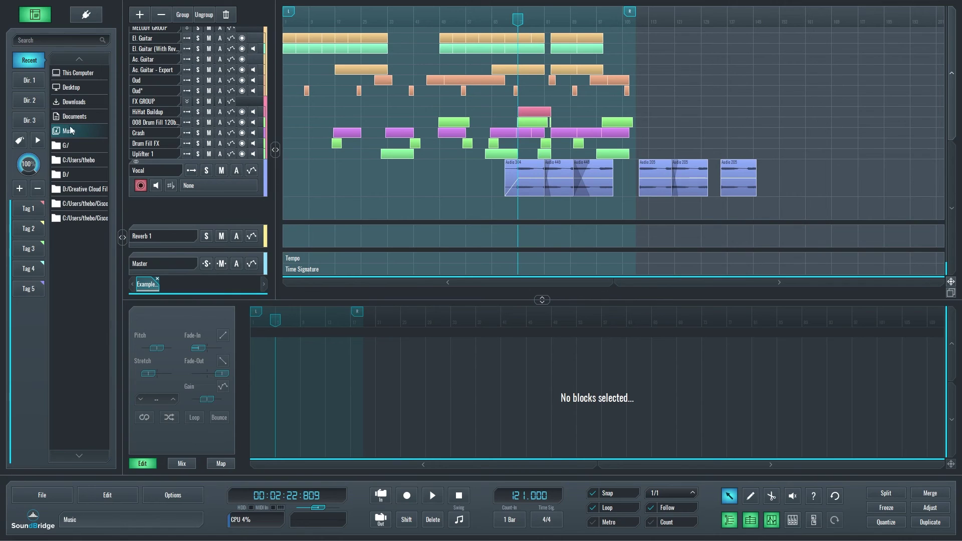
Check Dir. 2 and Dir. 3, then open the Music folder from Recent
{"action": "left_click", "coordinate": [33, 101]}
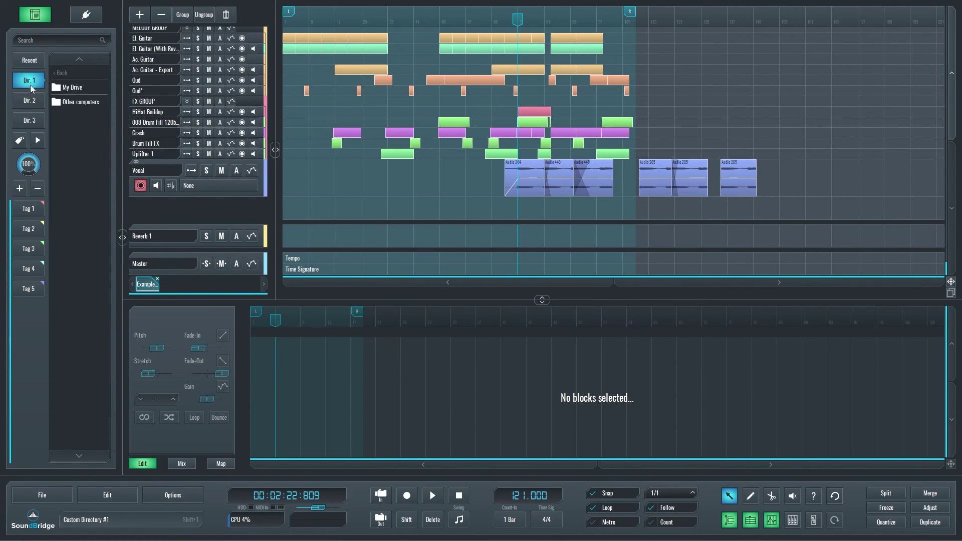
{"action": "left_click", "coordinate": [28, 123]}
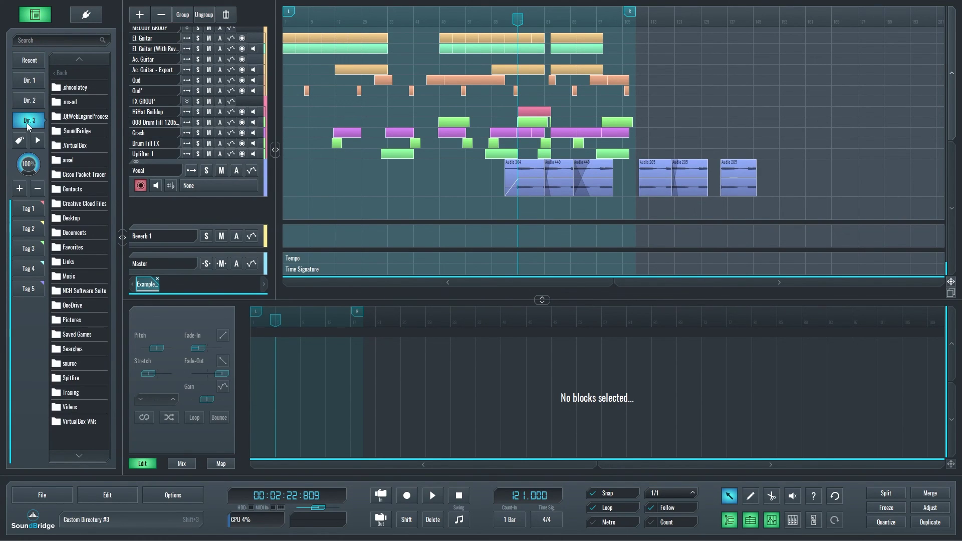
{"action": "left_click", "coordinate": [30, 60]}
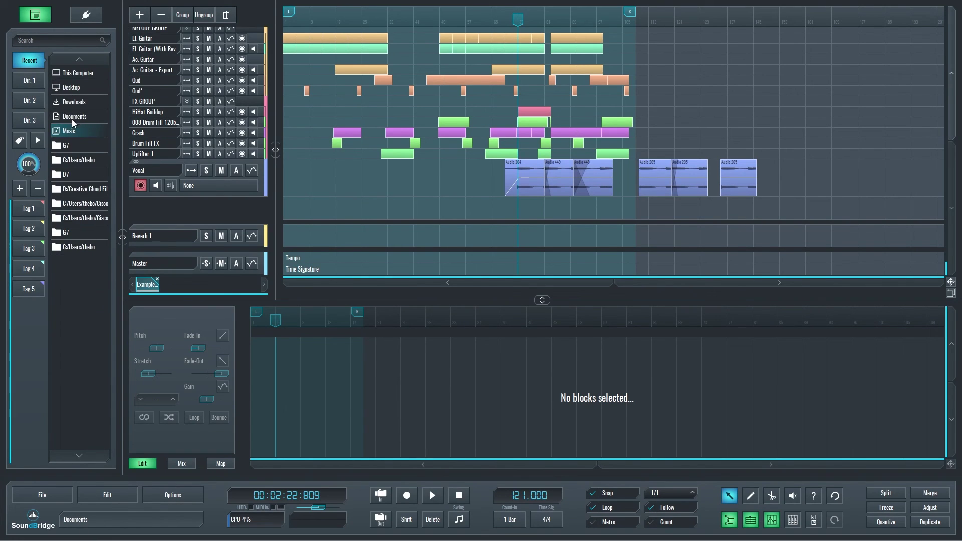
{"action": "left_click", "coordinate": [72, 130]}
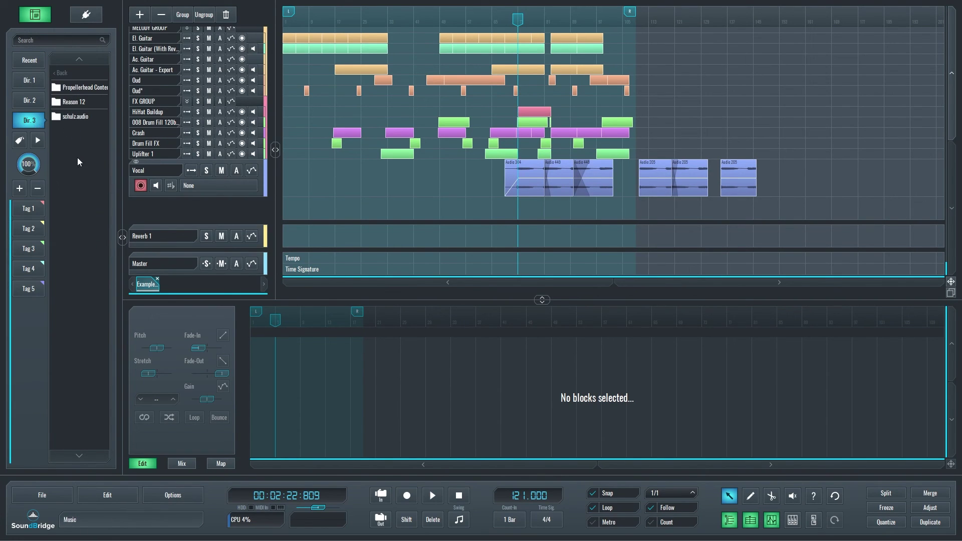
{"action": "left_click", "coordinate": [38, 495]}
{"action": "left_click", "coordinate": [61, 245]}
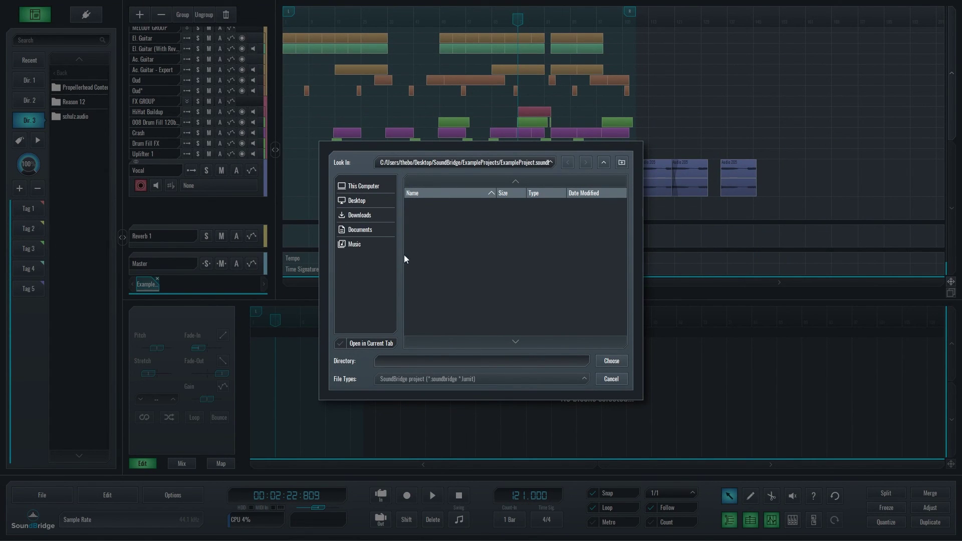
{"action": "left_click", "coordinate": [370, 187]}
{"action": "left_click", "coordinate": [366, 200]}
{"action": "left_click", "coordinate": [363, 215]}
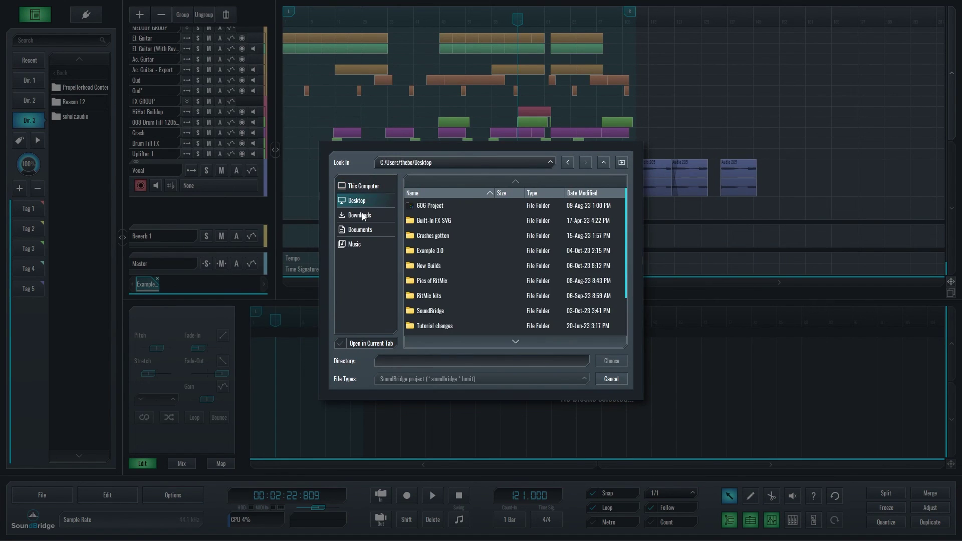
{"action": "left_click", "coordinate": [362, 231]}
{"action": "left_click", "coordinate": [356, 244]}
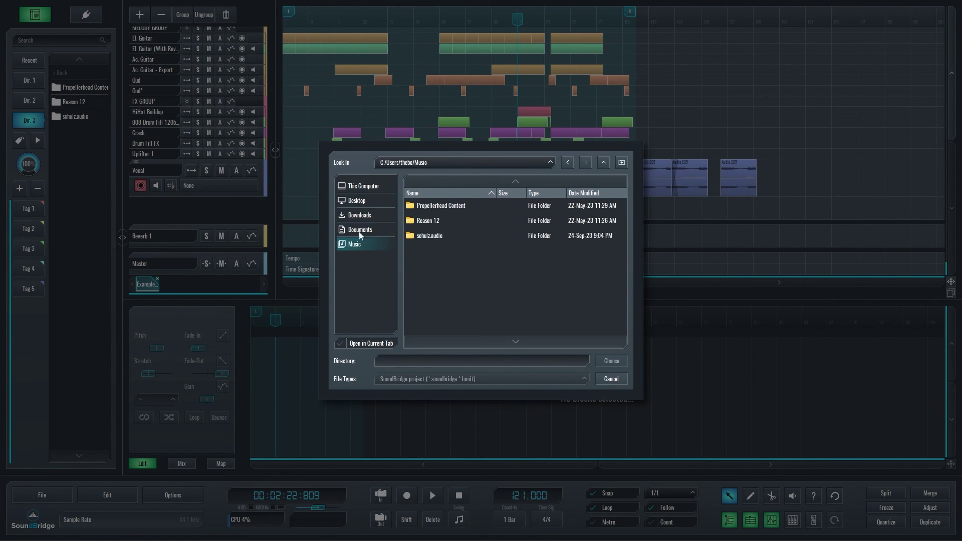
{"action": "left_click", "coordinate": [364, 190]}
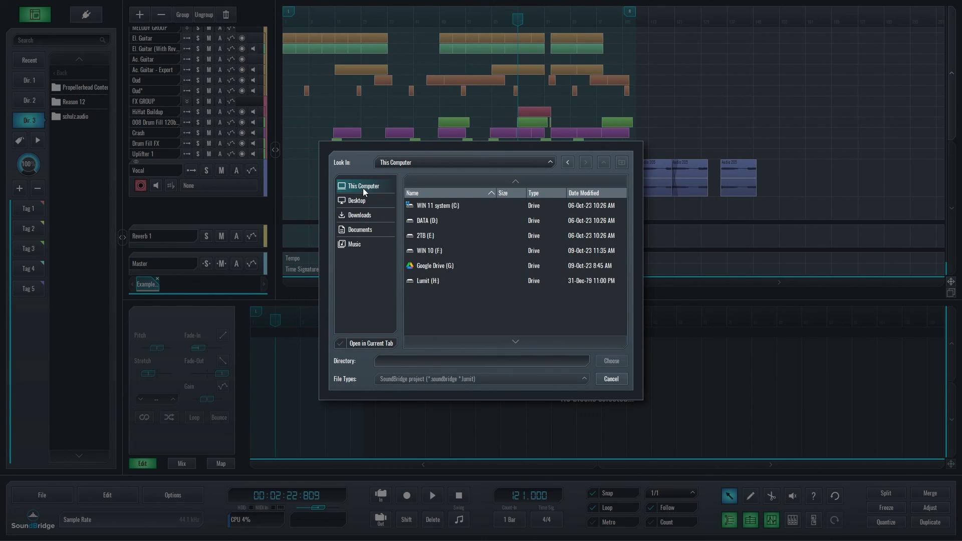
{"action": "left_click", "coordinate": [609, 378]}
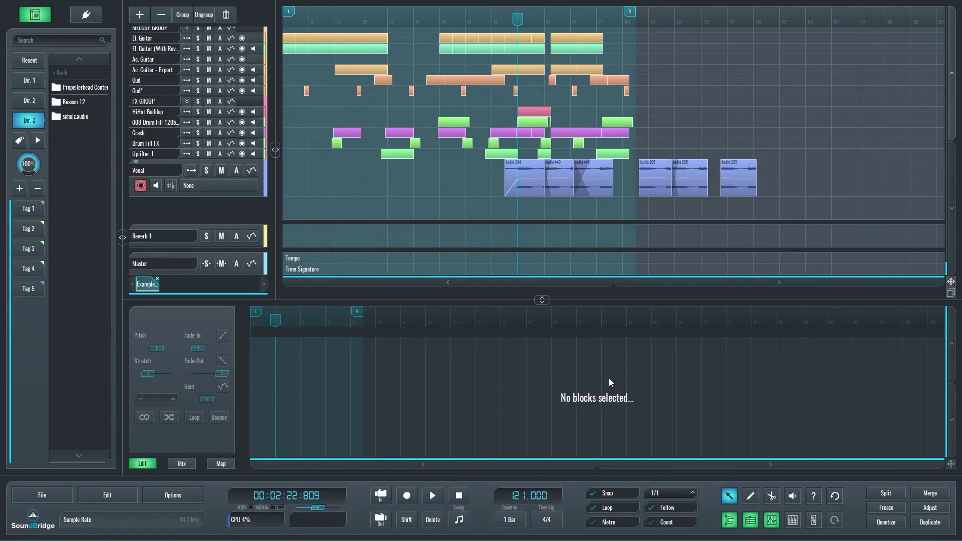